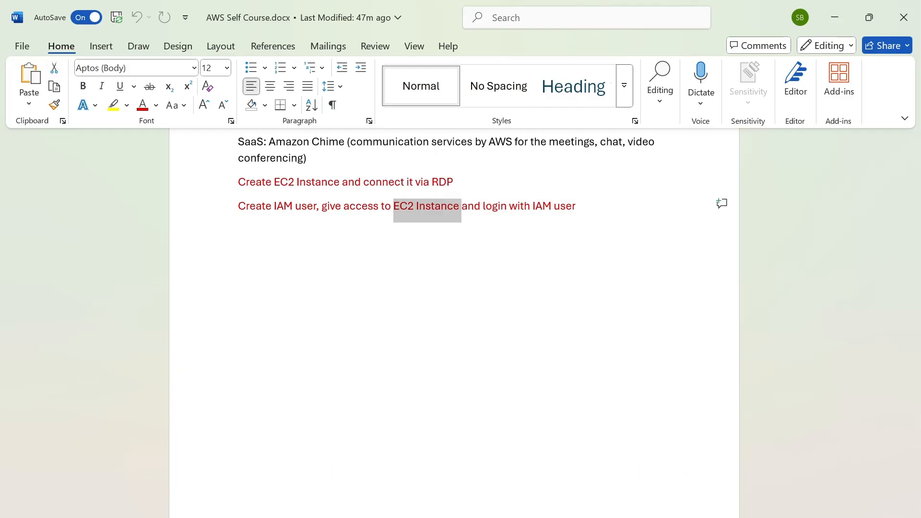
Step: Switch to the AWS console in Chrome, find the IAM service, and open its list of users
left_click(600, 499)
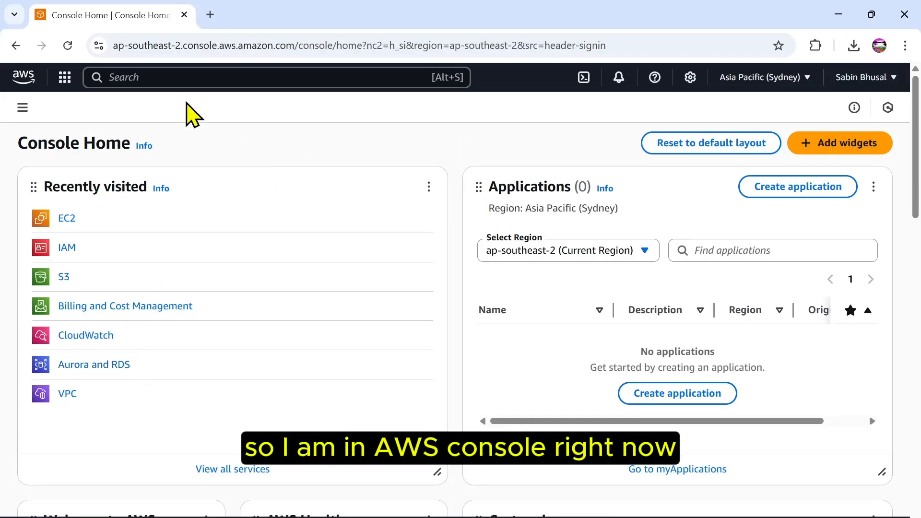
left_click(204, 77)
type("iam")
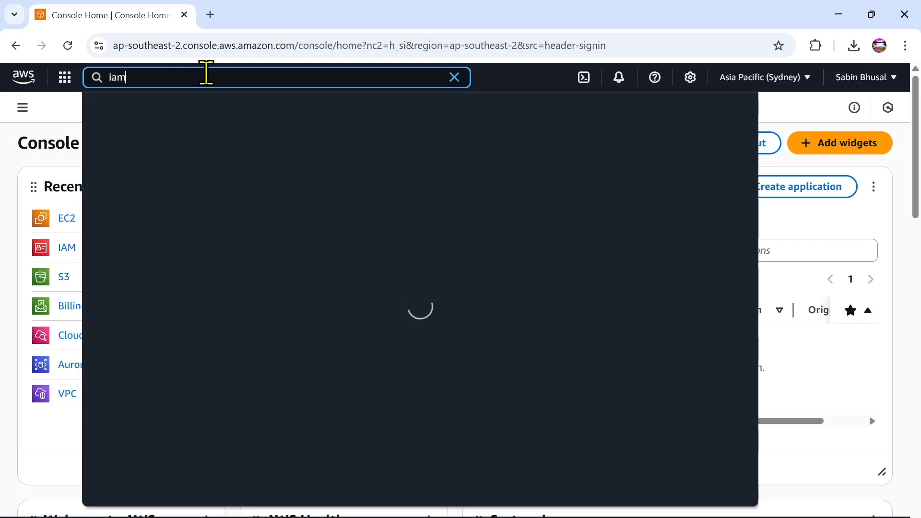
left_click(306, 154)
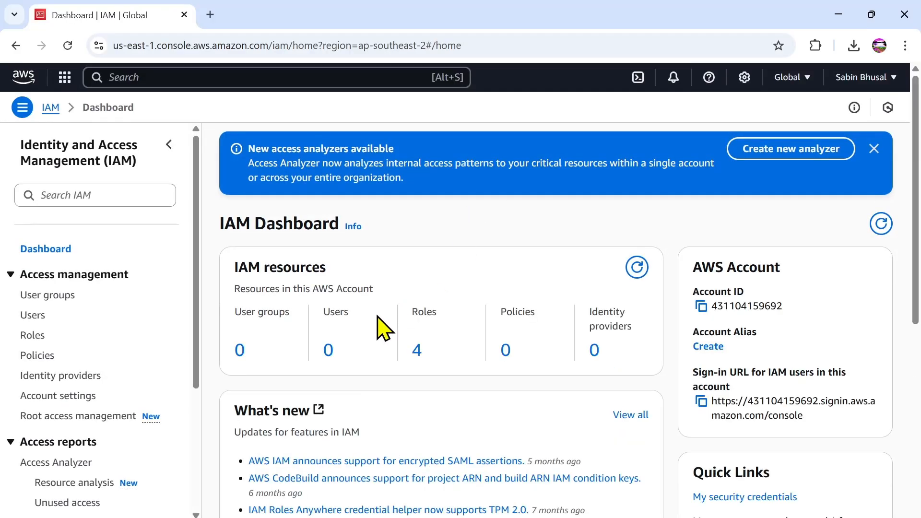
left_click(34, 315)
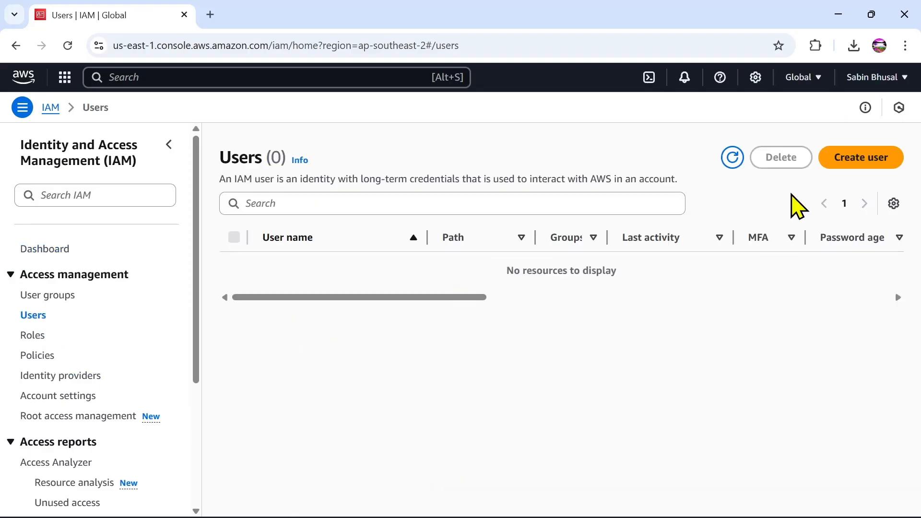
Step: Start creating a new IAM user, enter the user name, and provide access to the AWS Management Console
left_click(867, 160)
left_click(311, 260)
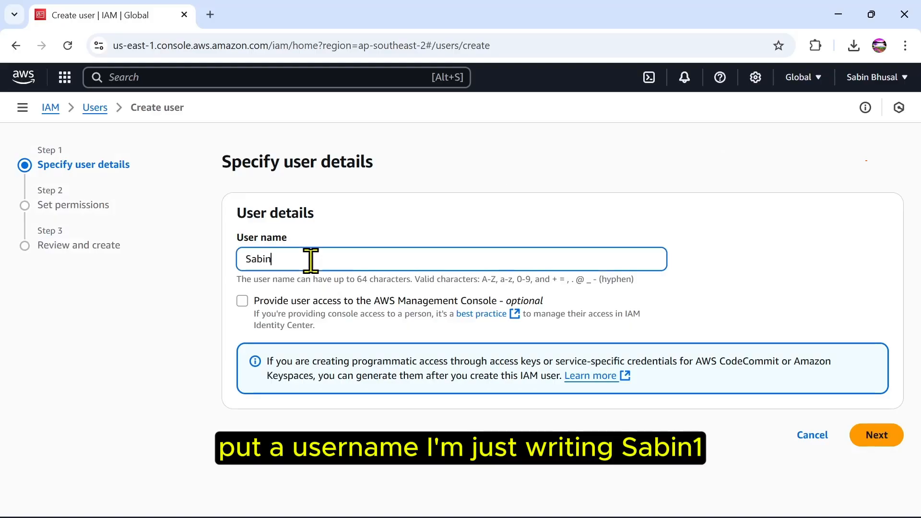
left_click(330, 441)
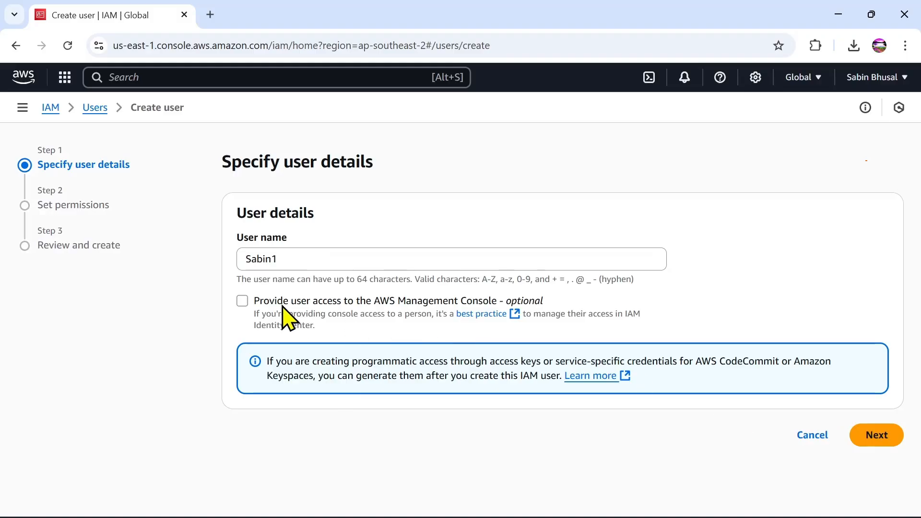
left_click(249, 302)
Step: Choose to create an IAM user, remove the new-password requirement at next sign-in, and continue to the permissions
scroll(367, 329, "down", 3)
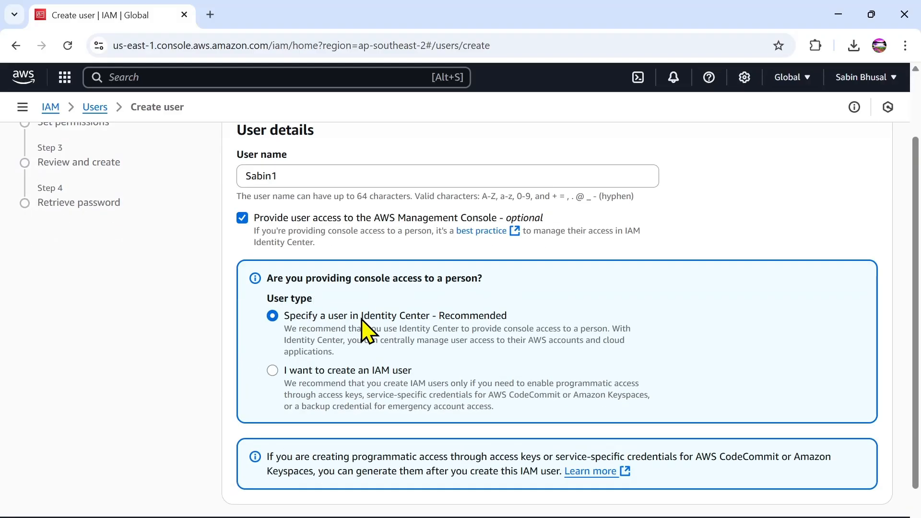
scroll(393, 336, "up", 2)
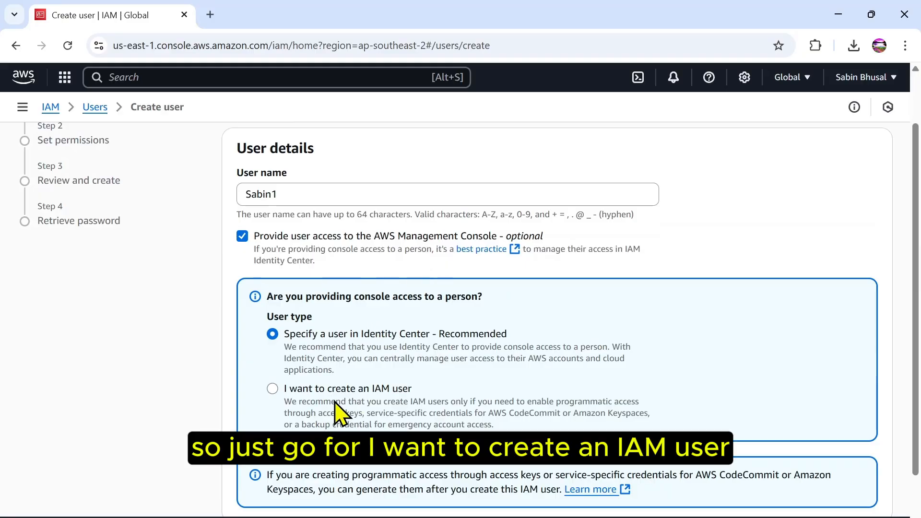
left_click(345, 389)
scroll(448, 288, "down", 3)
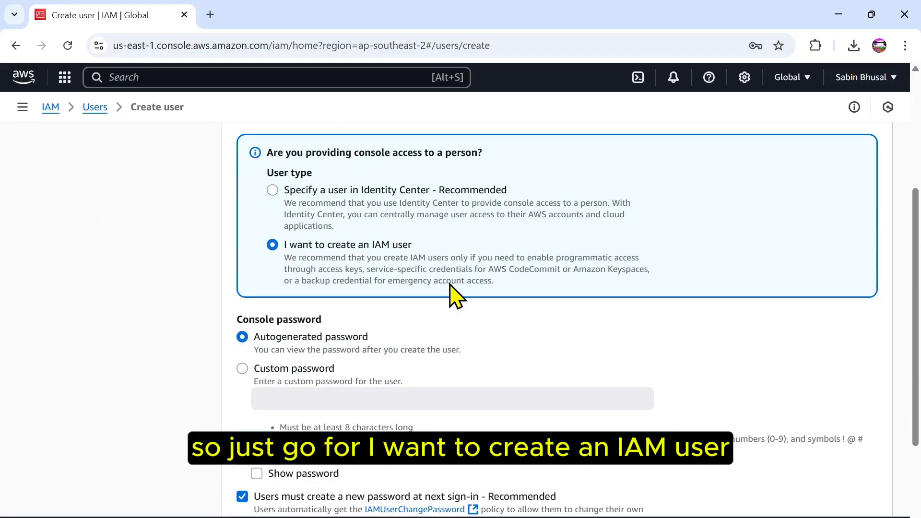
scroll(391, 336, "down", 2)
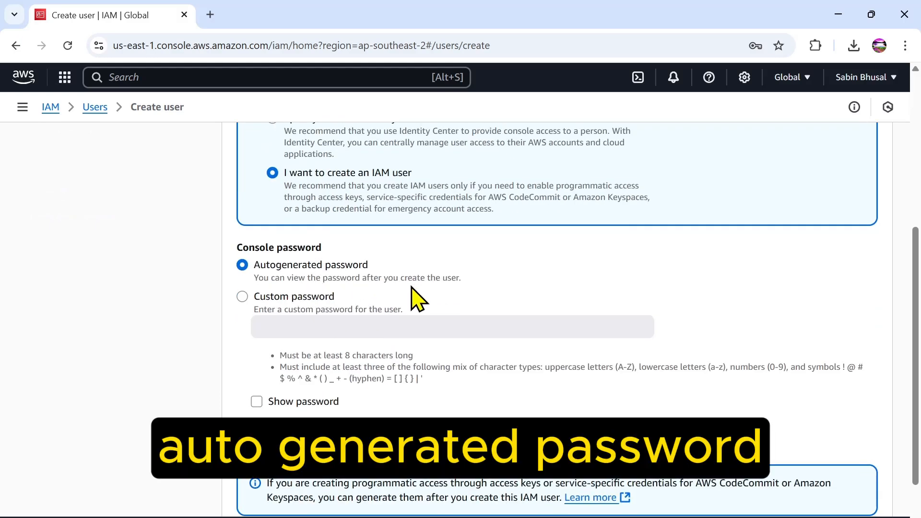
scroll(379, 314, "down", 2)
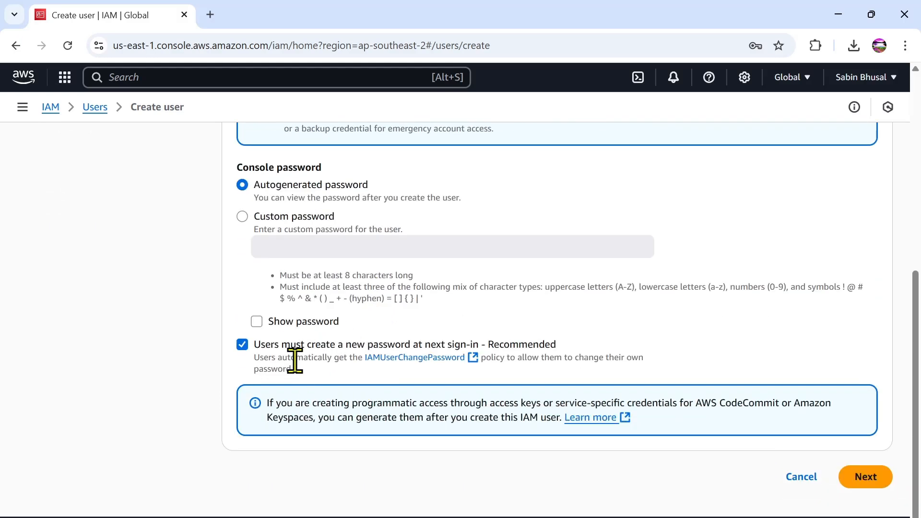
left_click(242, 345)
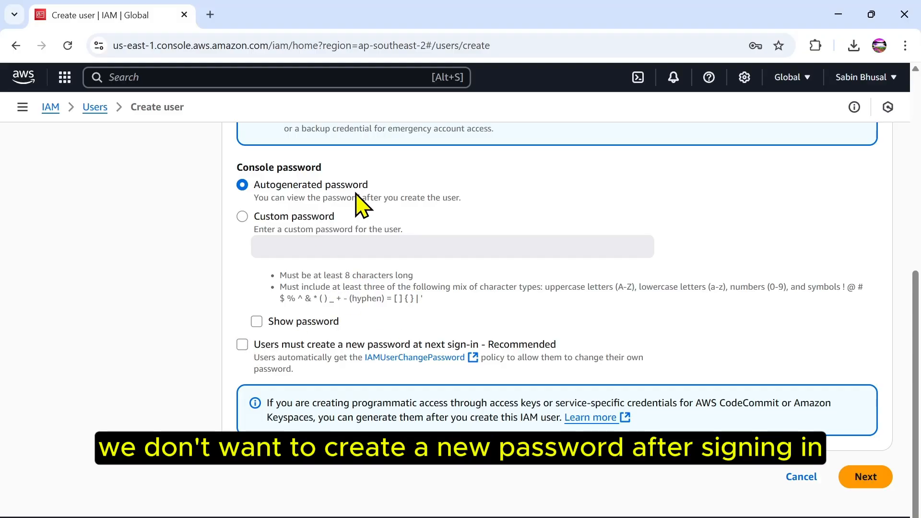
left_click(873, 483)
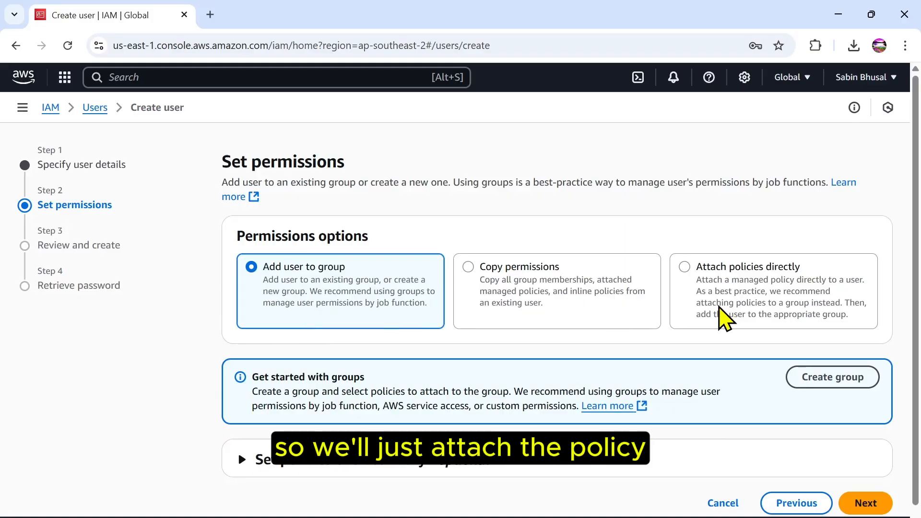
Step: Attach the AmazonEC2ReadOnlyAccess policy directly to the user and continue to the review
left_click(759, 288)
scroll(678, 313, "down", 5)
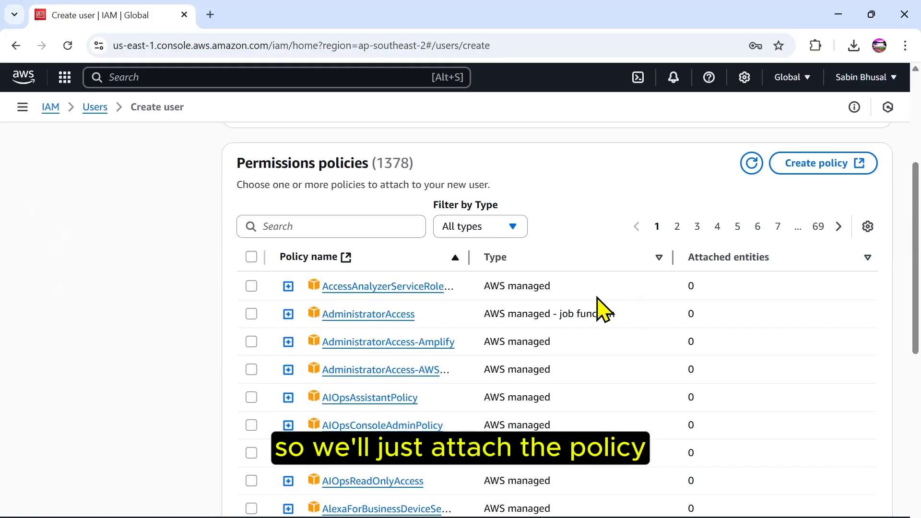
left_click(320, 223)
type("ec2")
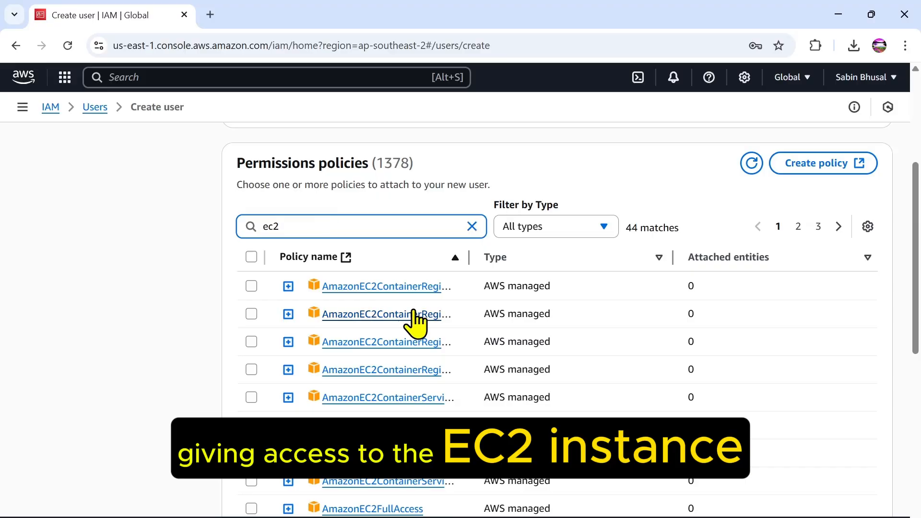
scroll(415, 323, "down", 3)
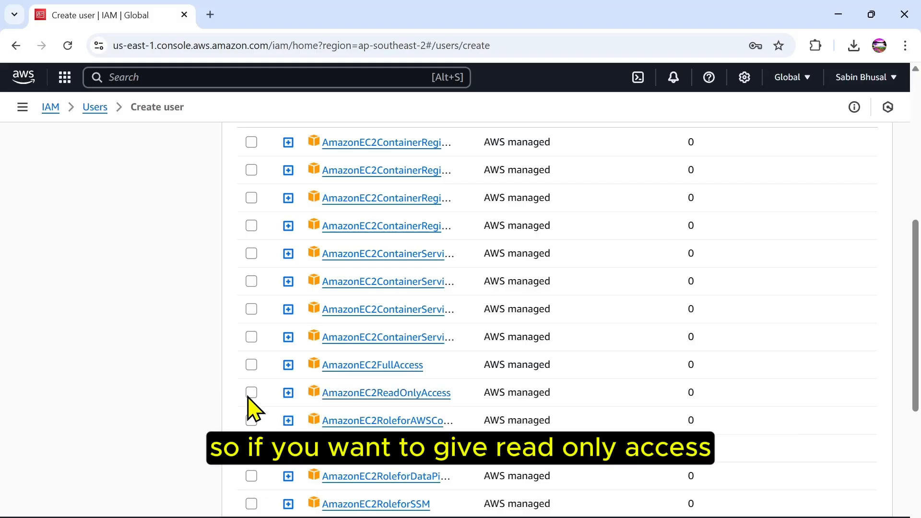
left_click(251, 394)
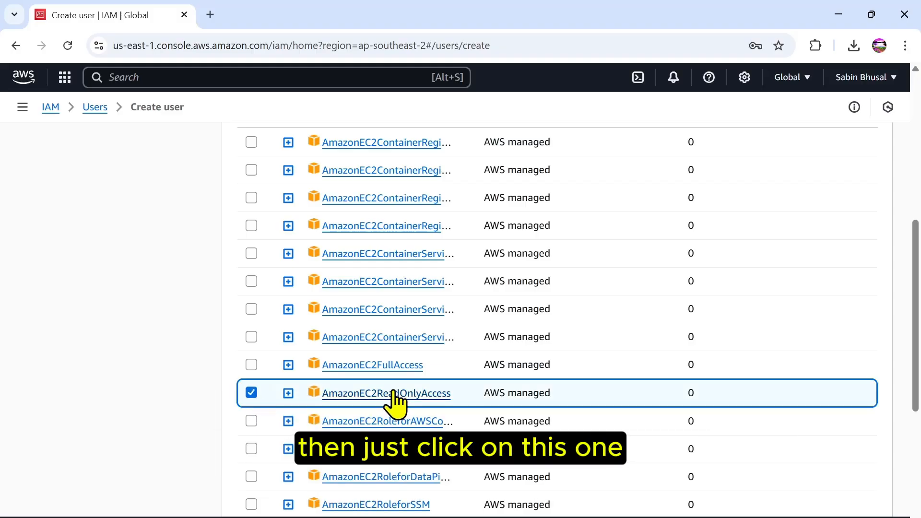
scroll(396, 402, "down", 5)
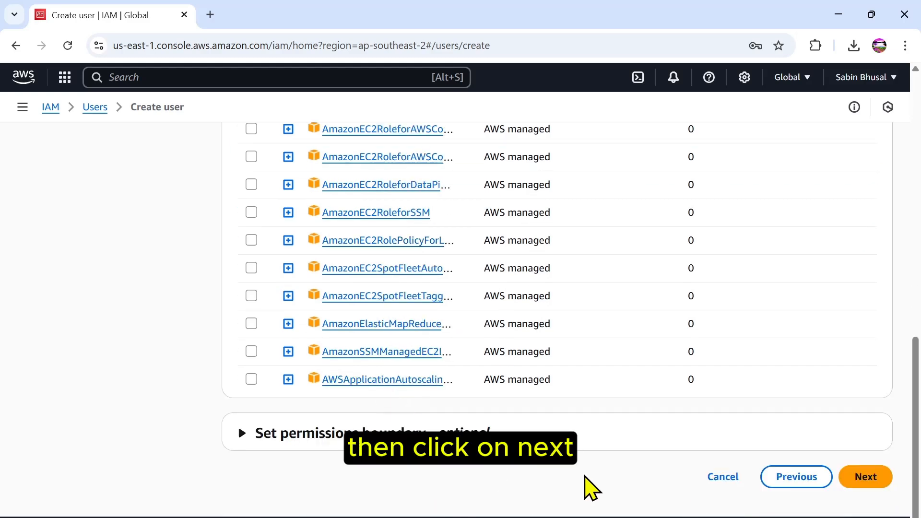
left_click(864, 477)
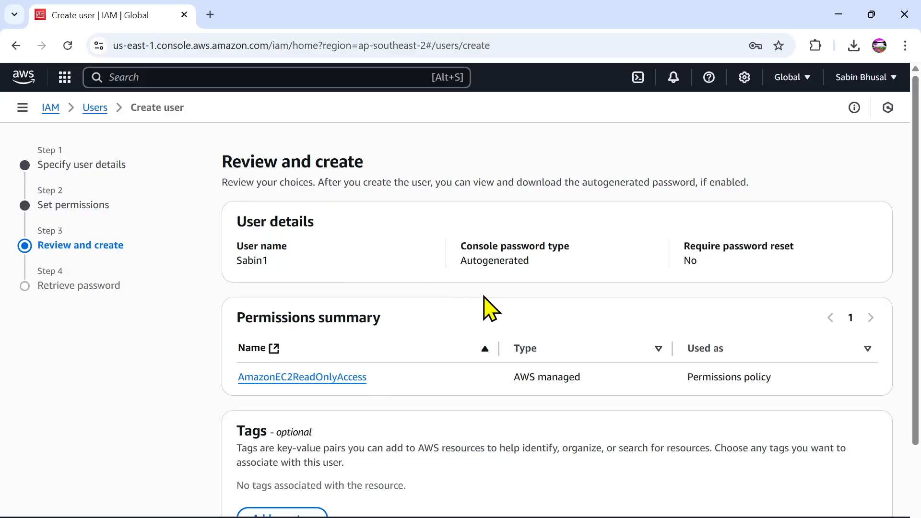
Step: Review the user details and permissions summary, and create the user
scroll(372, 294, "down", 2)
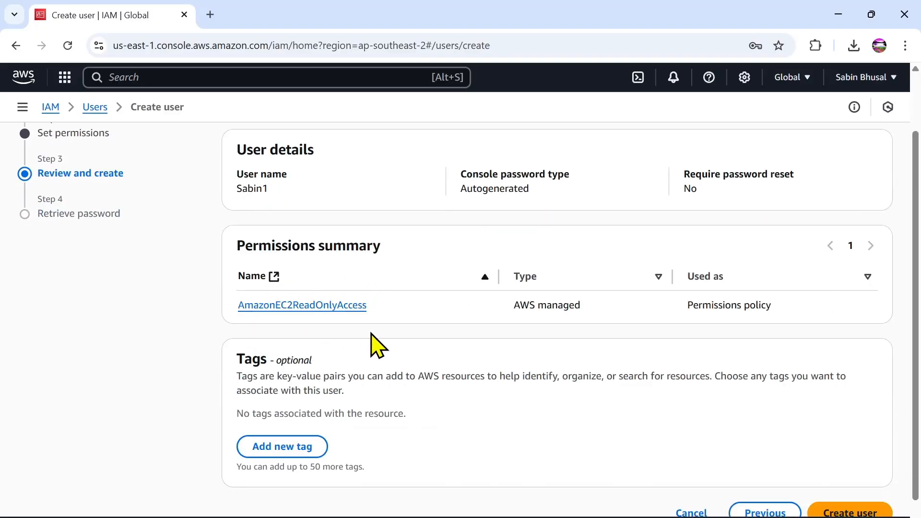
scroll(384, 350, "down", 1)
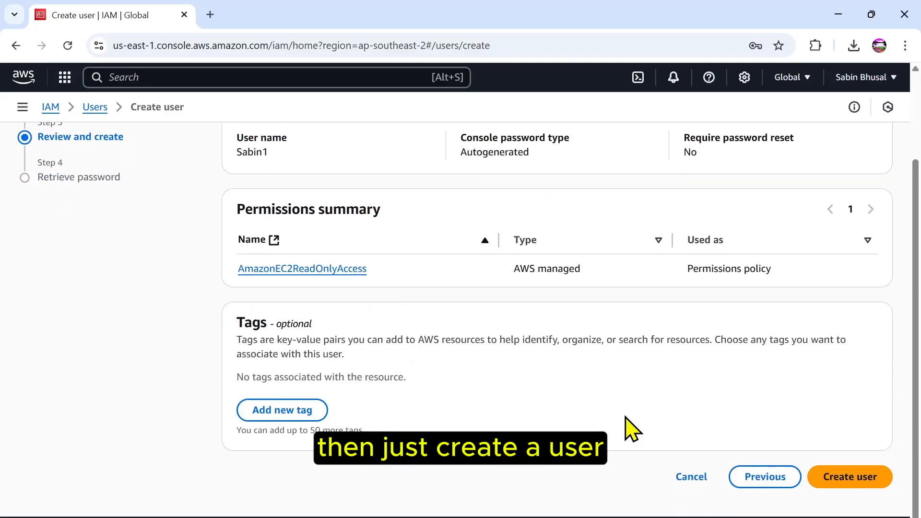
left_click(844, 483)
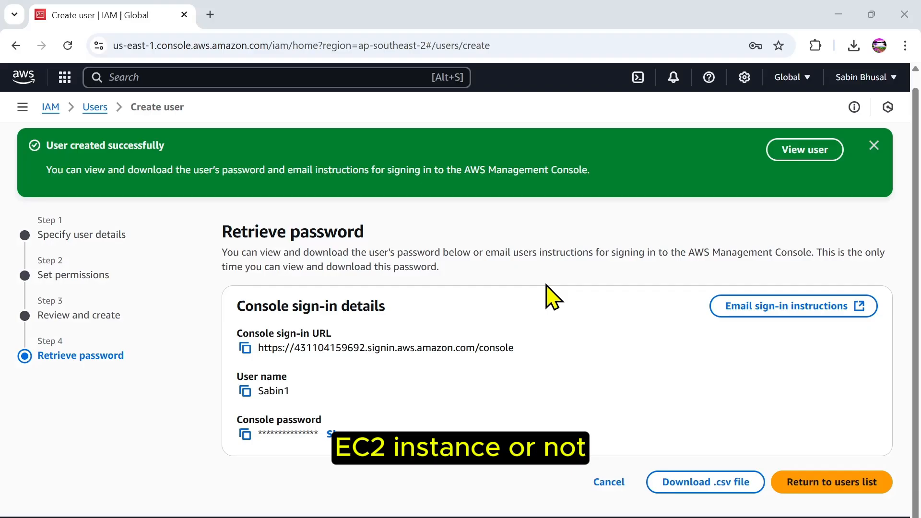
Step: Copy the new user's console sign-in URL and open it in a new Incognito window
triple_click(359, 347)
key("ctrl+c")
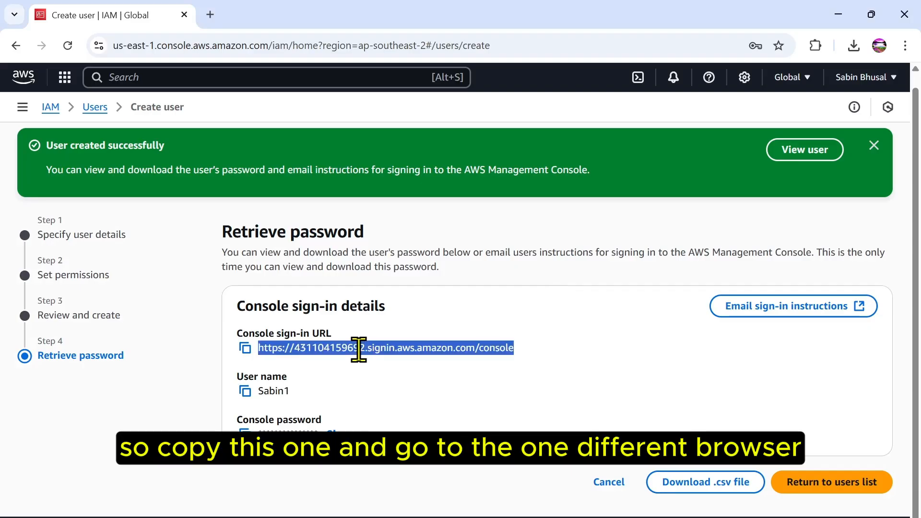
left_click(906, 47)
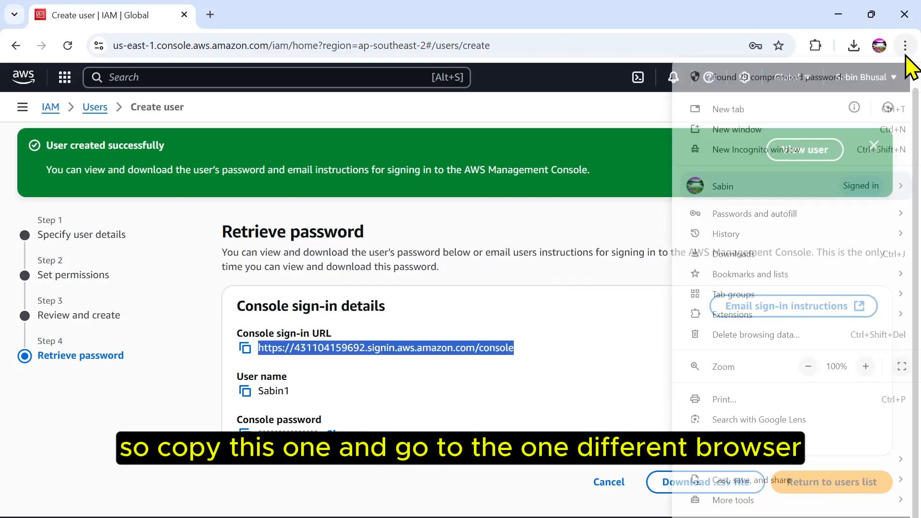
left_click(804, 150)
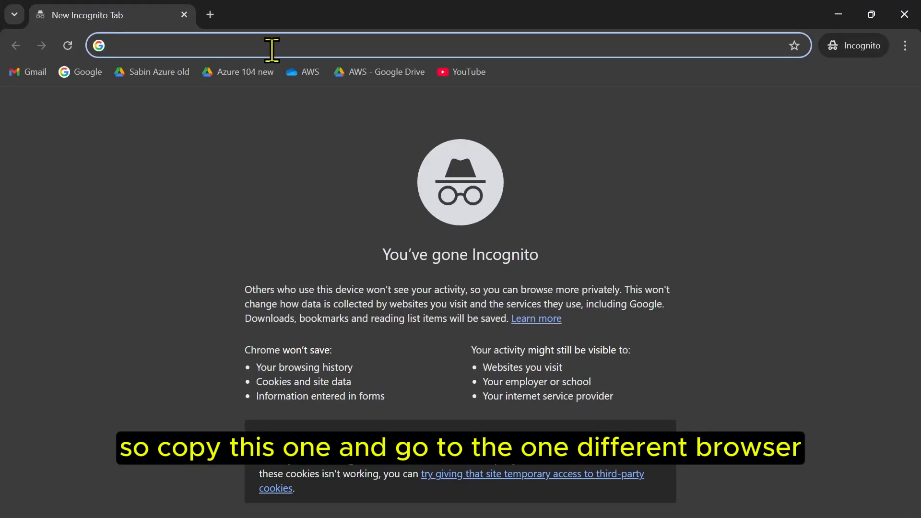
key("ctrl+v")
key("Return")
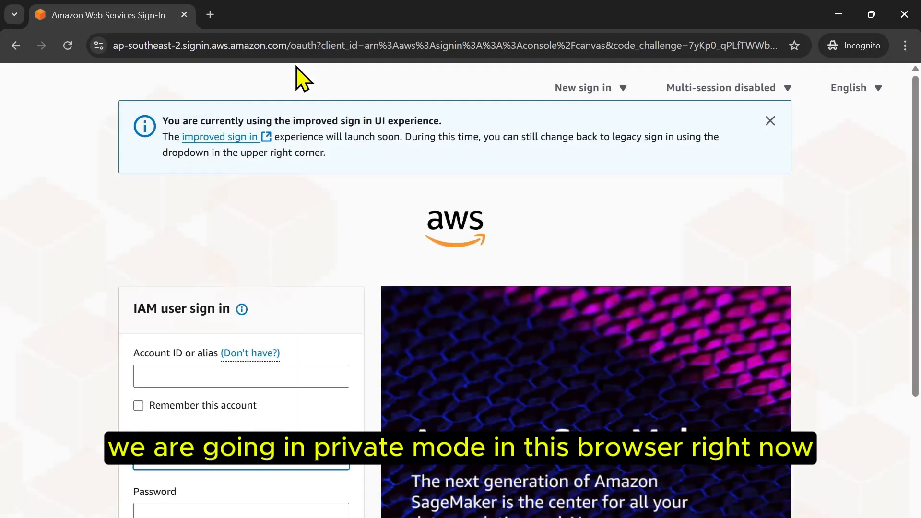
Step: Copy the user name from the console sign-in details and enter it as the IAM username in the Incognito sign-in form
scroll(223, 373, "down", 3)
left_click(181, 323)
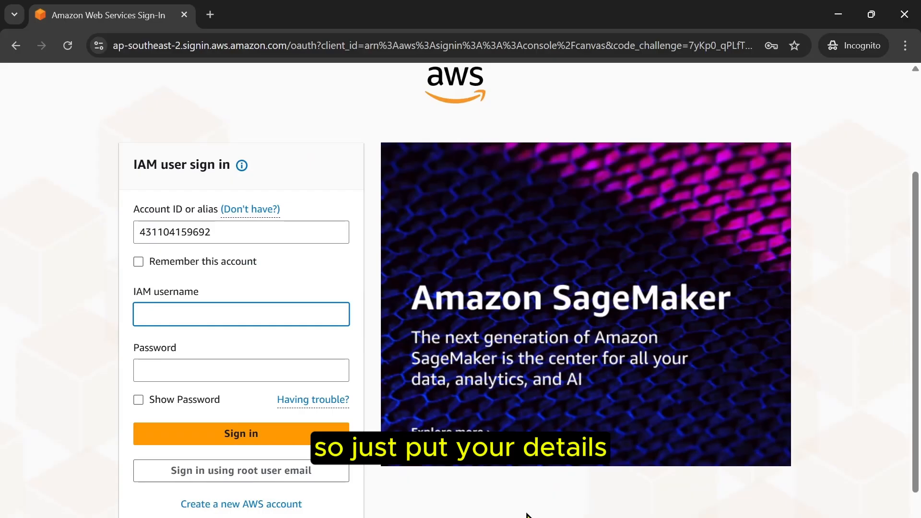
left_click(520, 498)
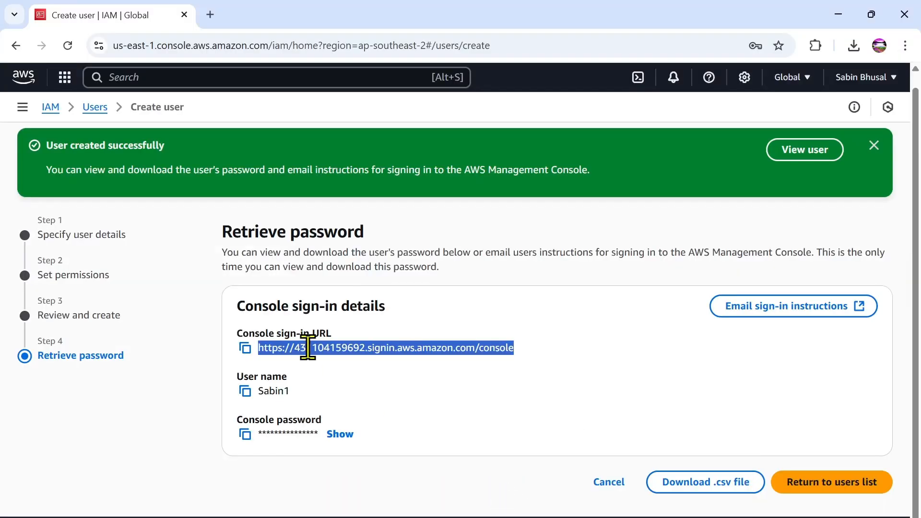
left_click(279, 391)
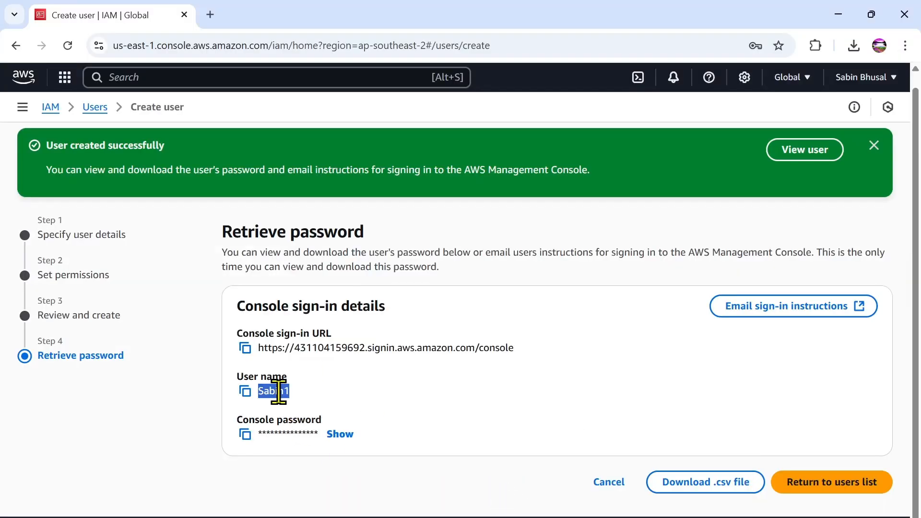
left_click(620, 497)
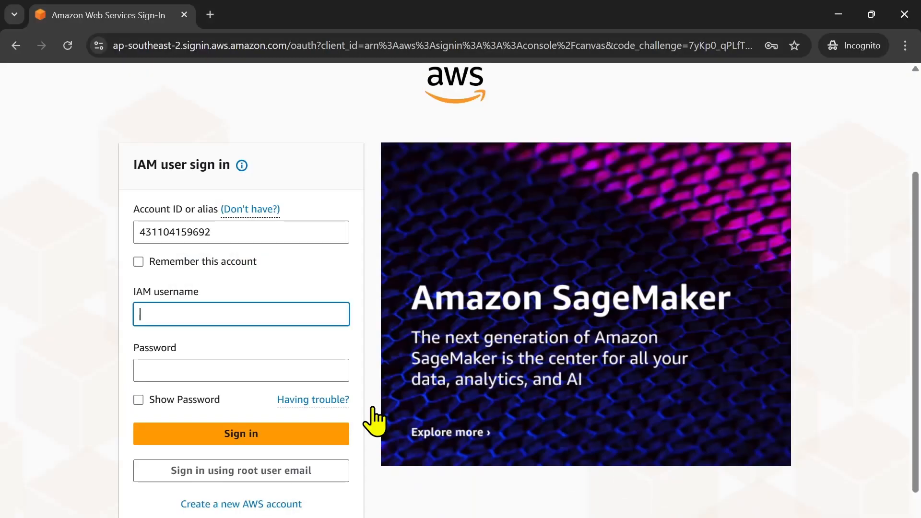
Step: Reveal and copy the new user's console password, paste it into the sign-in form's password field, and sign in
left_click(315, 379)
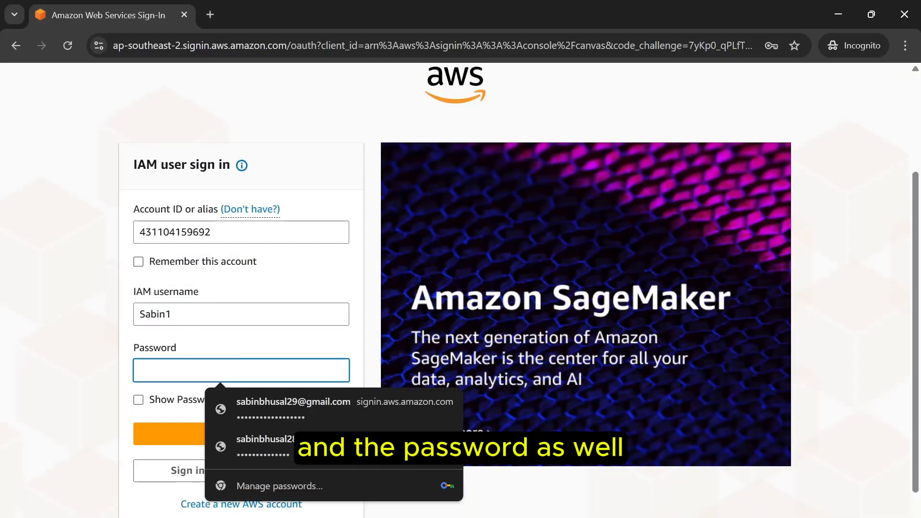
left_click(525, 488)
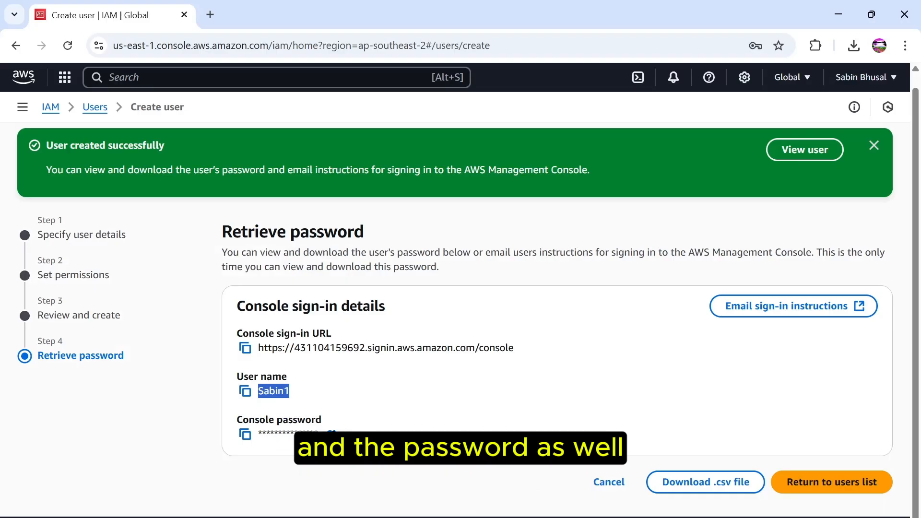
left_click(333, 434)
left_click(245, 434)
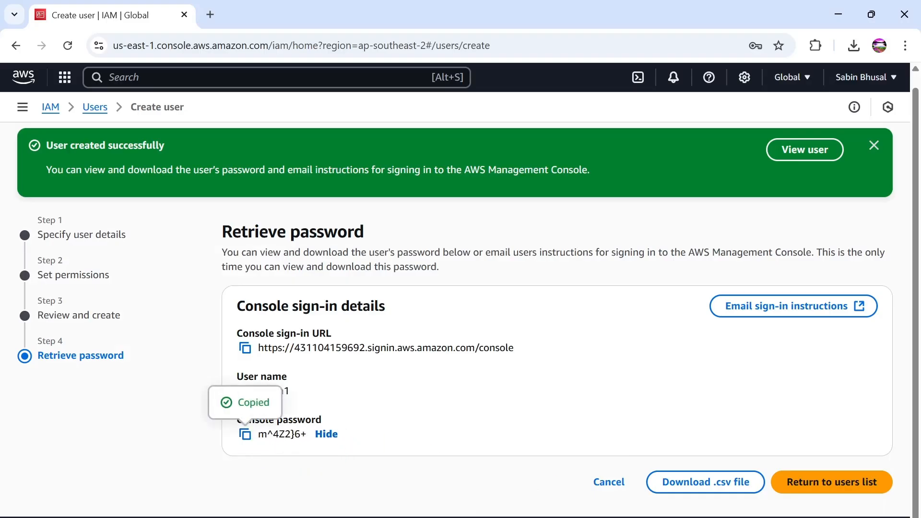
left_click(679, 482)
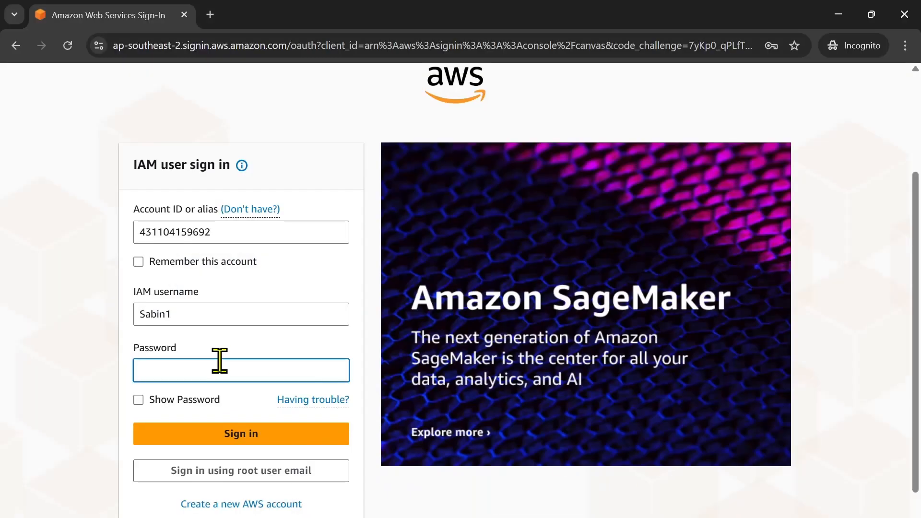
left_click(203, 367)
key("ctrl+v")
left_click(201, 434)
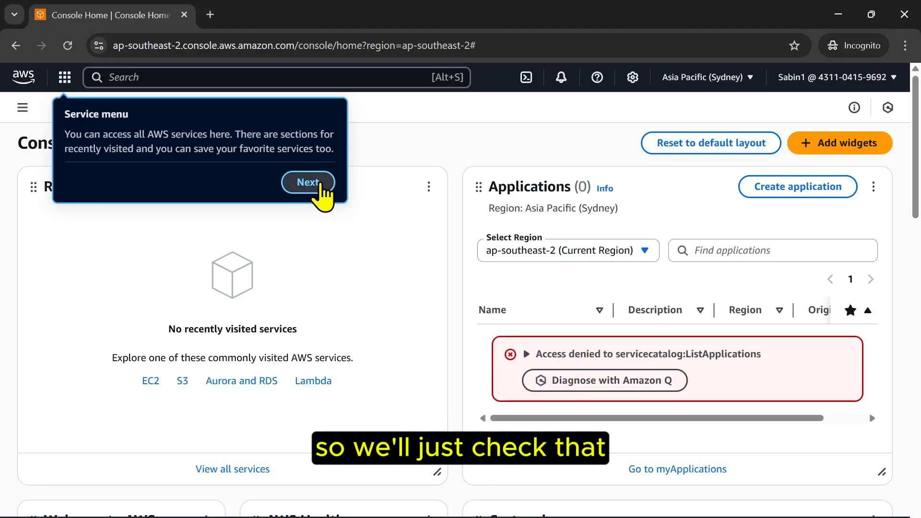
Step: Finish the console's introductory tour and examine the new user's access in the Applications, AWS Health and Cost and usage widgets
left_click(317, 187)
left_click(361, 209)
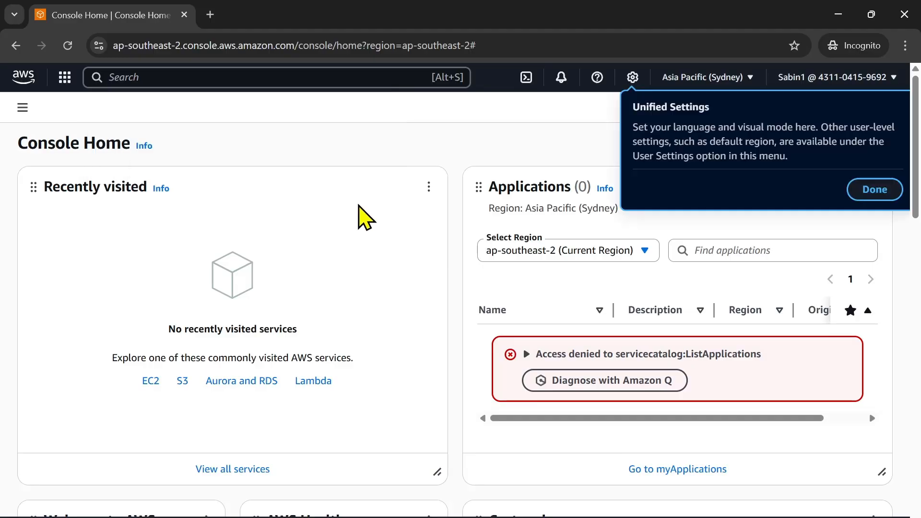
left_click(872, 190)
scroll(555, 273, "down", 2)
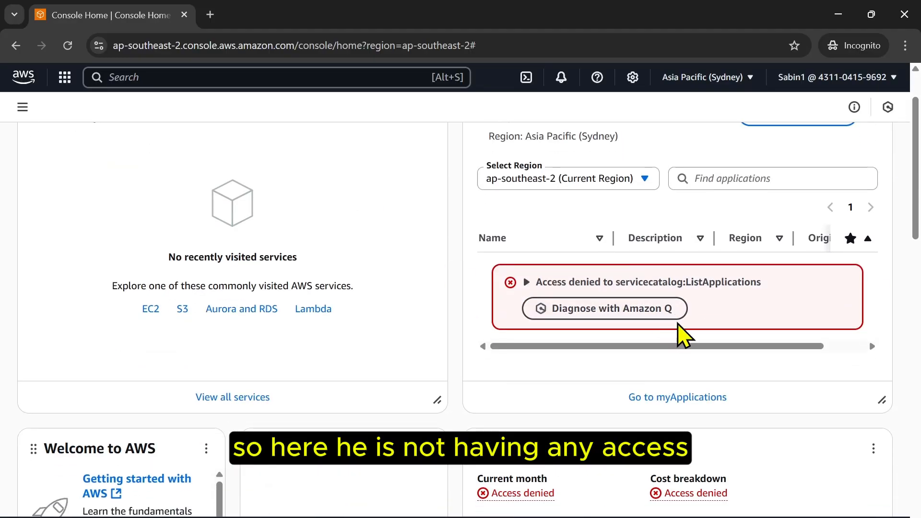
scroll(602, 382, "down", 3)
scroll(576, 399, "down", 2)
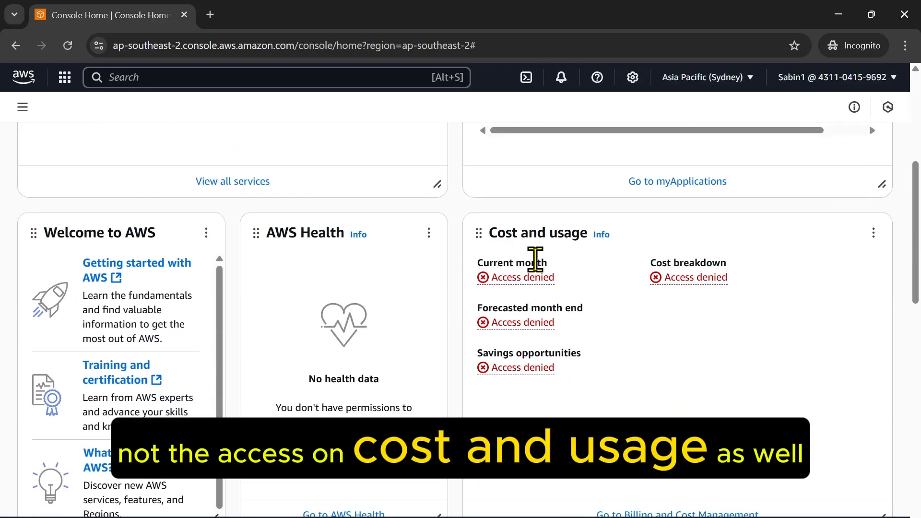
scroll(436, 333, "up", 6)
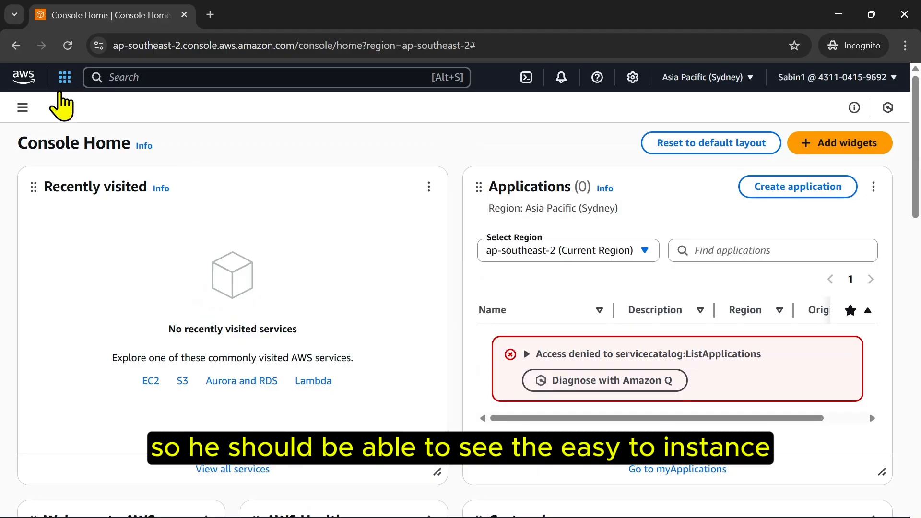
Step: Find the EC2 service as the new IAM user and open its list of instances
left_click(146, 77)
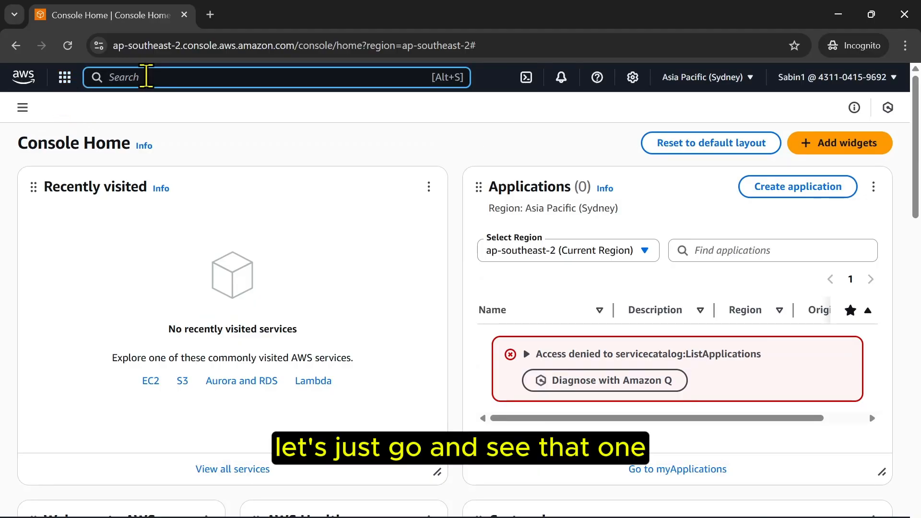
type("ec2")
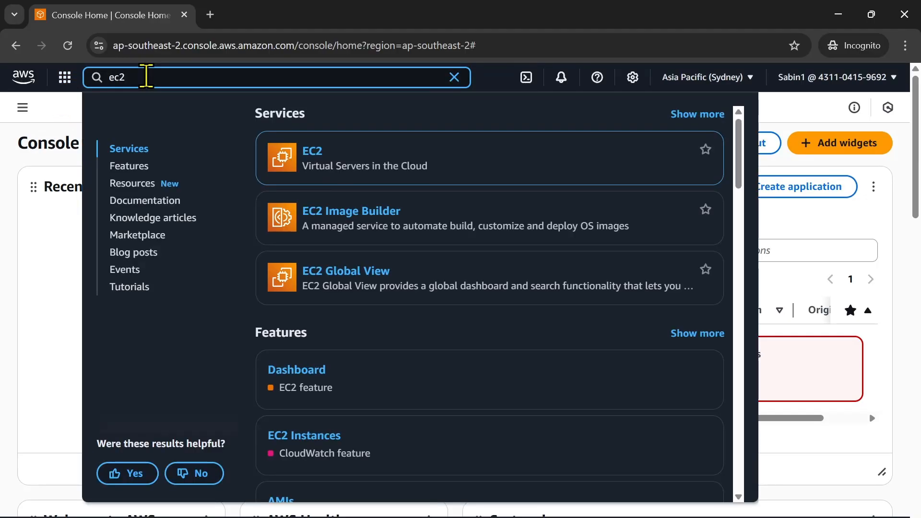
left_click(312, 160)
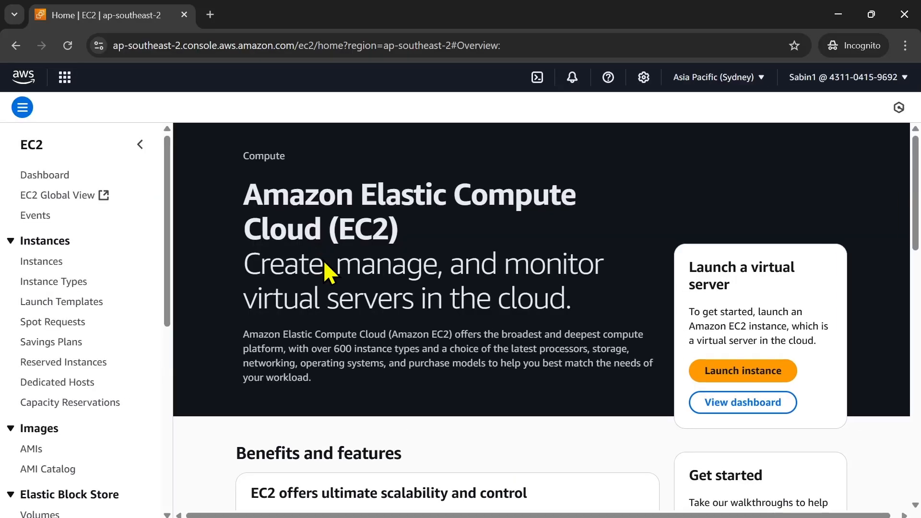
left_click(42, 262)
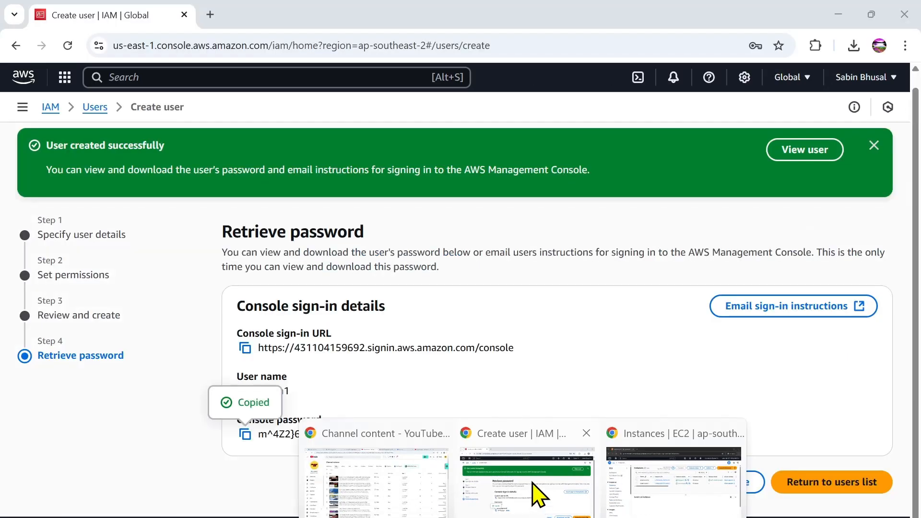
Step: Switch to the root account's browser window, find the EC2 service and open its list of instances
left_click(531, 494)
scroll(183, 144, "up", 1)
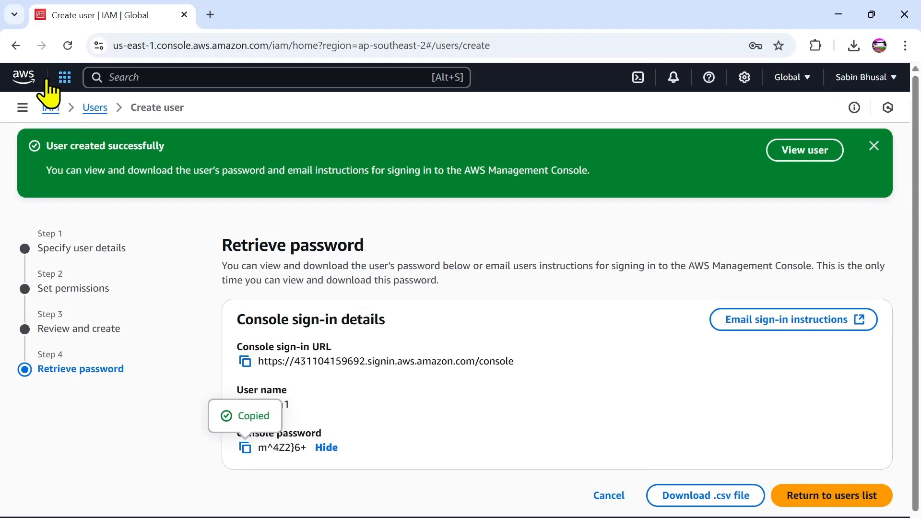
left_click(157, 79)
type("ec2")
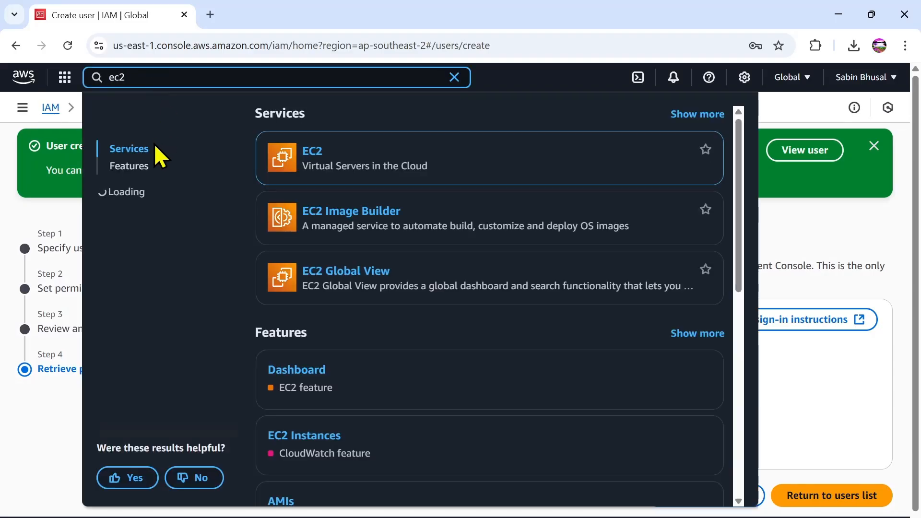
left_click(307, 153)
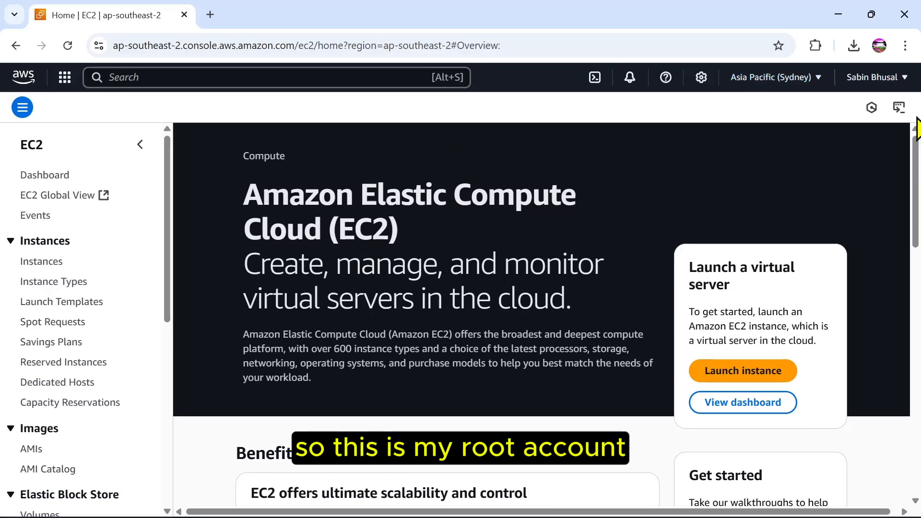
left_click(45, 262)
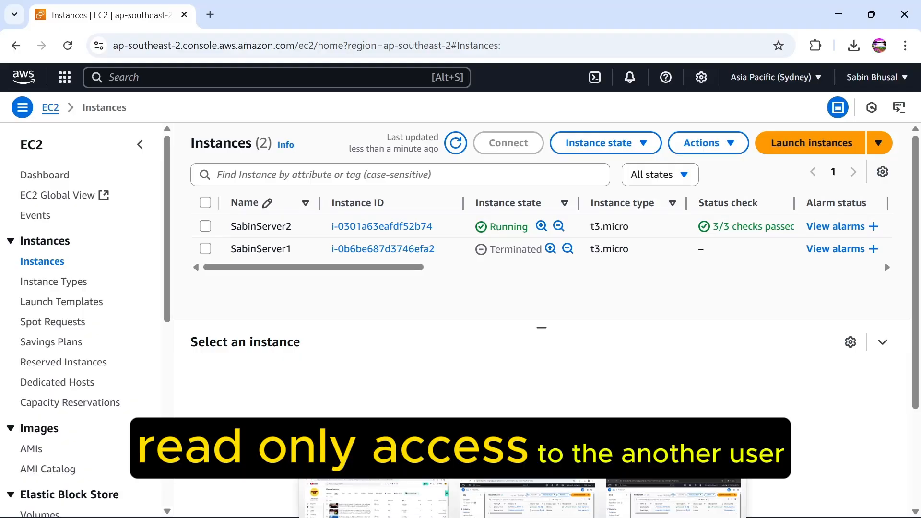
Step: Return to the IAM user's Incognito window, try to rename the running instance by appending 2, and dismiss the resulting notification
left_click(650, 499)
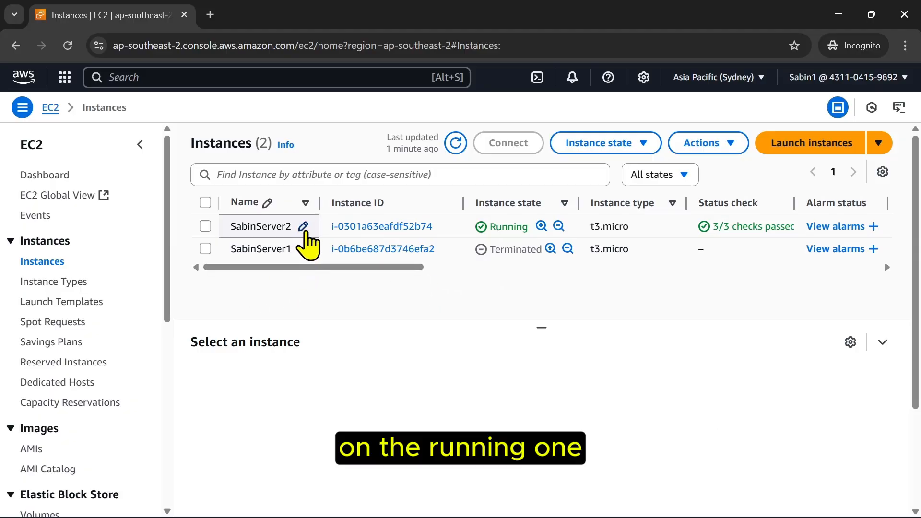
left_click(304, 228)
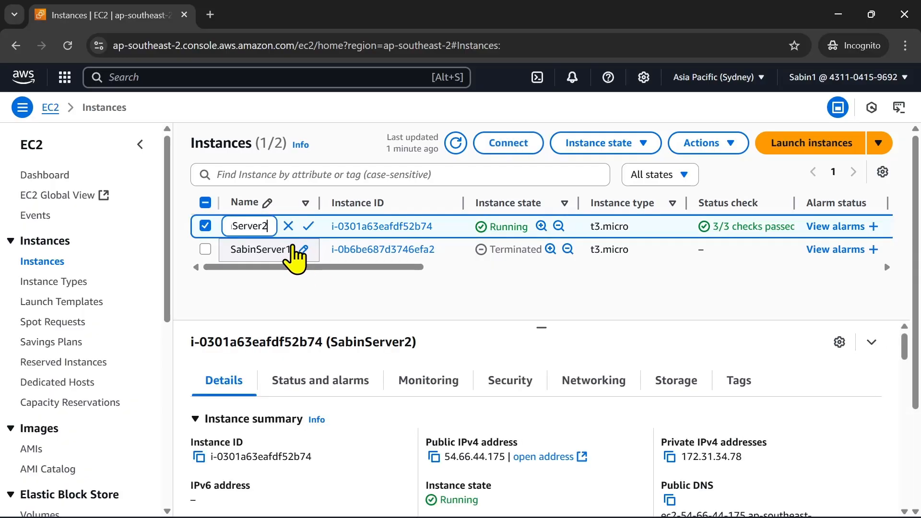
type("2")
left_click(309, 226)
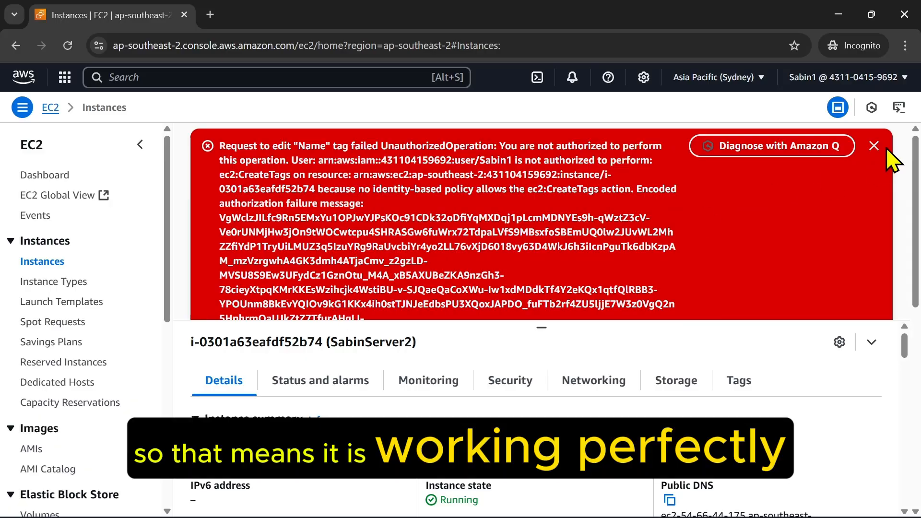
left_click(874, 145)
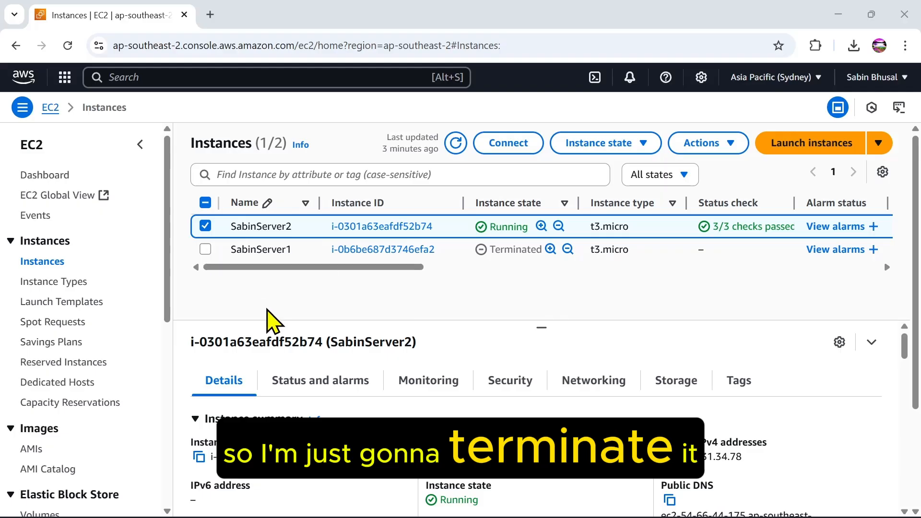
Step: Terminate the running t3.micro instance from the root account's window and confirm the deletion
left_click(641, 144)
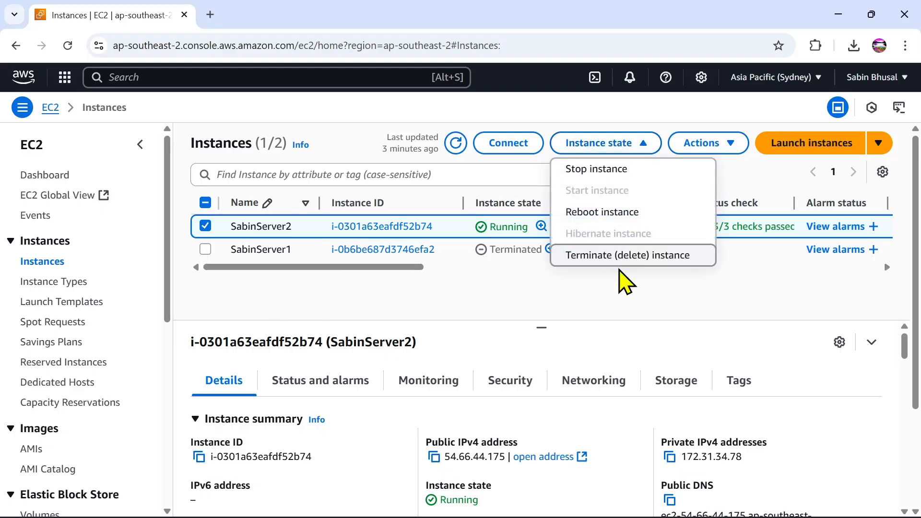
left_click(626, 256)
left_click(721, 425)
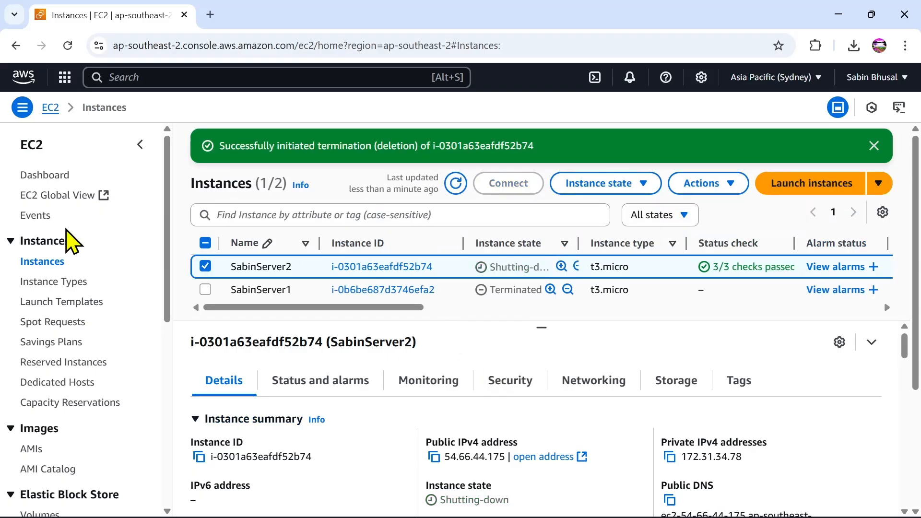
Step: Search for the IAM service from the root account and open its list of users
left_click(150, 78)
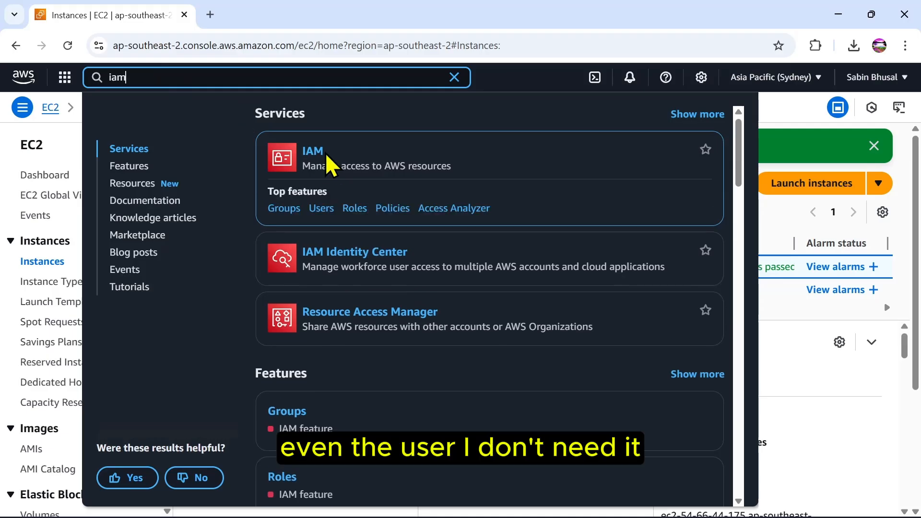
left_click(319, 154)
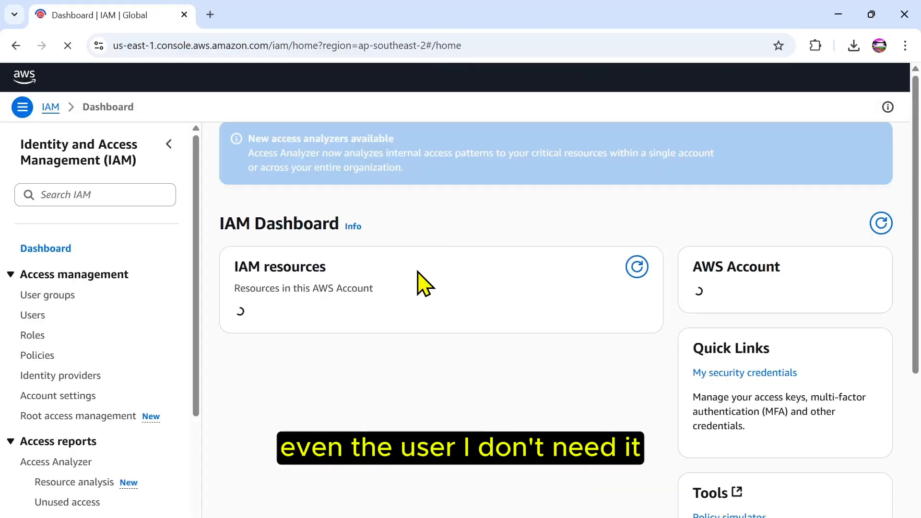
left_click(33, 316)
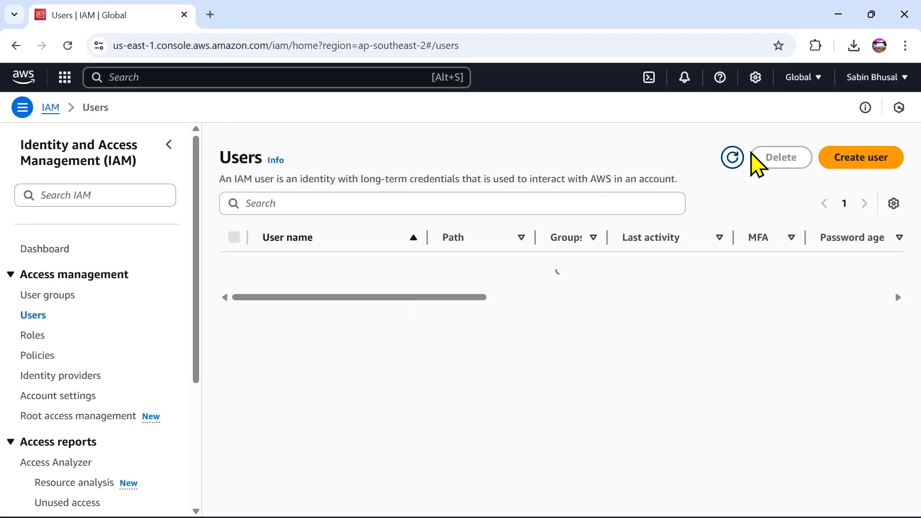
Step: Permanently delete the read-only IAM user, giving "confirm" as written consent, and return to Console Home
left_click(235, 267)
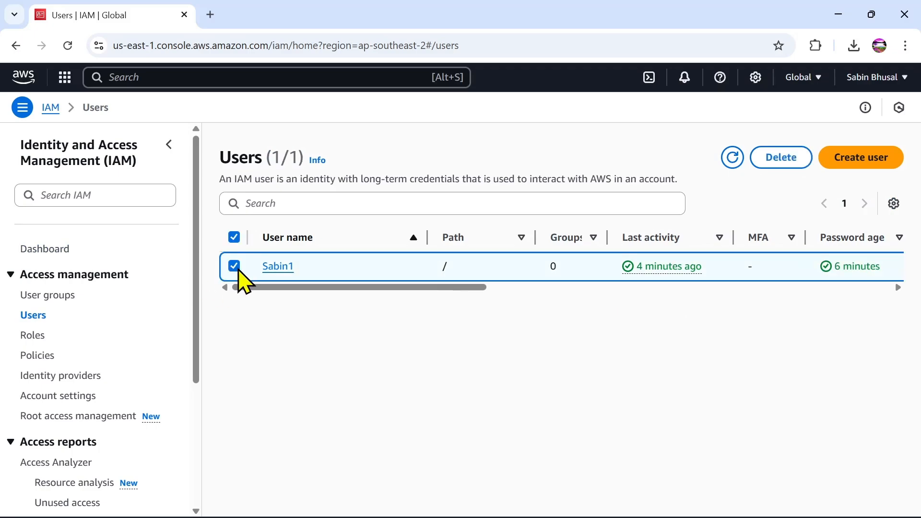
left_click(782, 160)
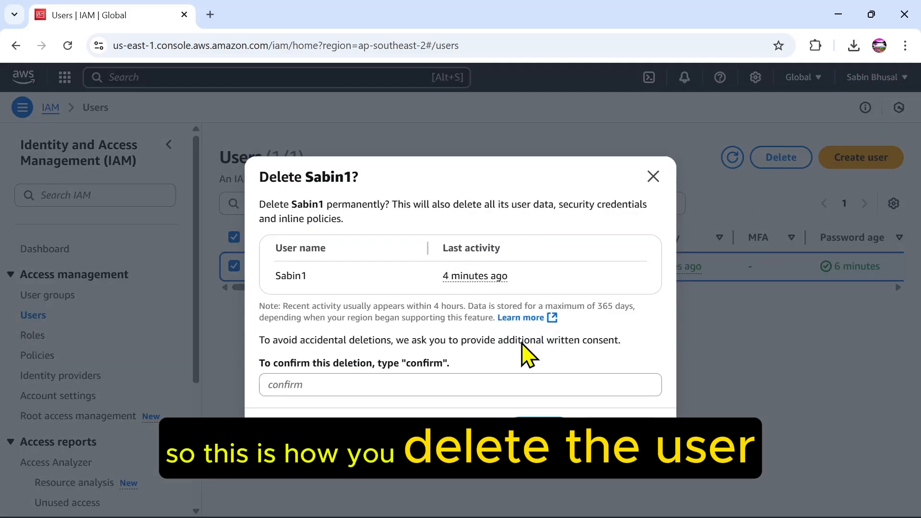
left_click(432, 382)
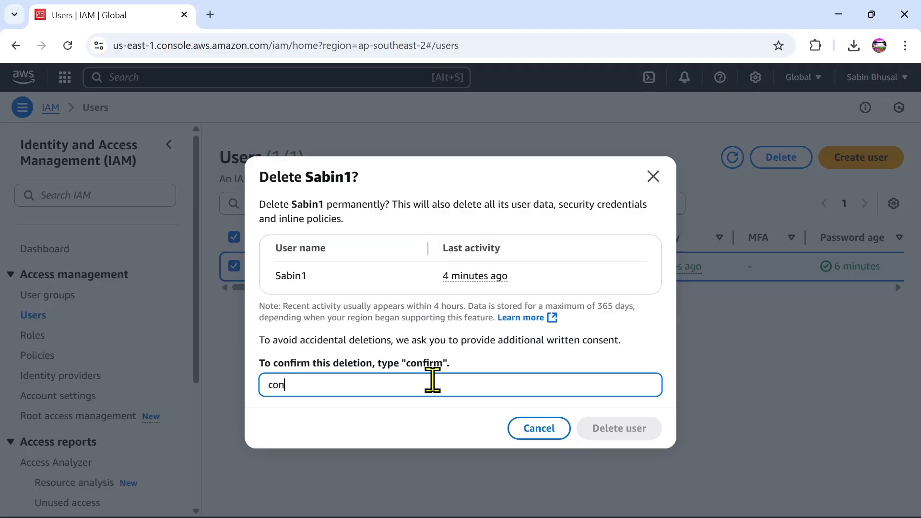
type("confirm")
left_click(607, 430)
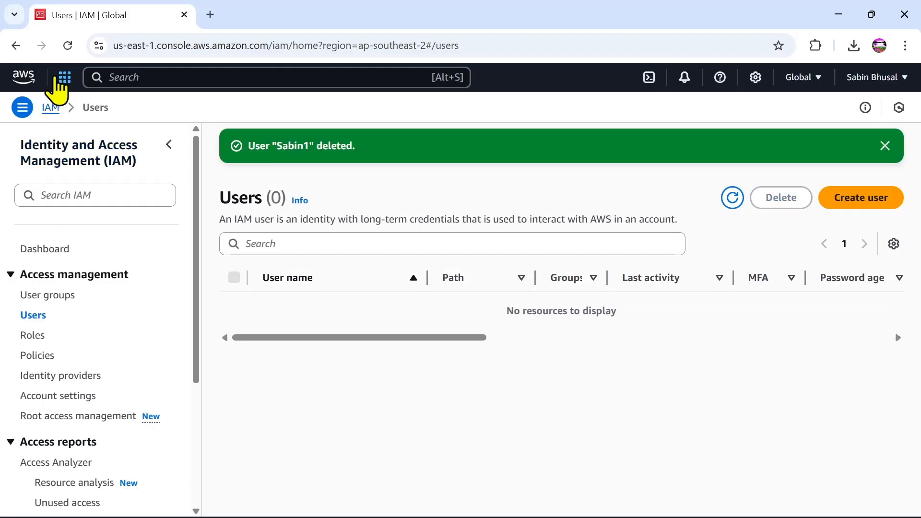
left_click(23, 78)
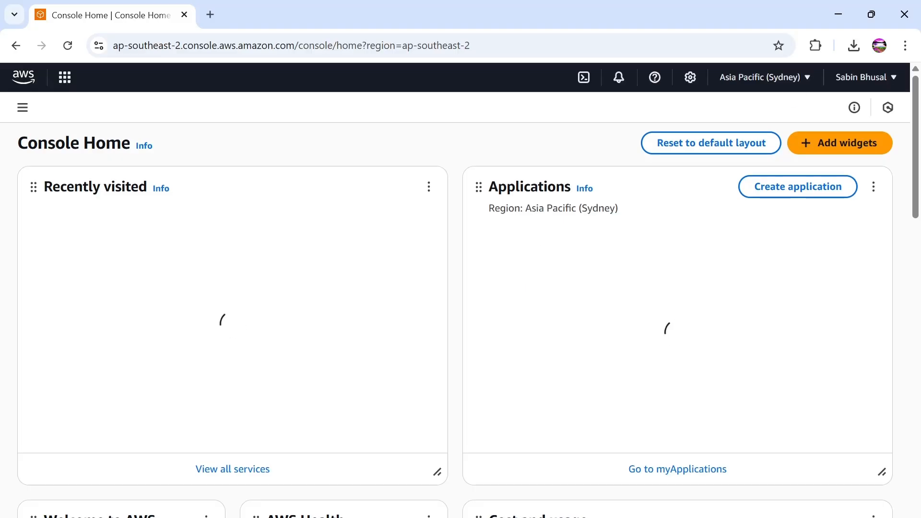